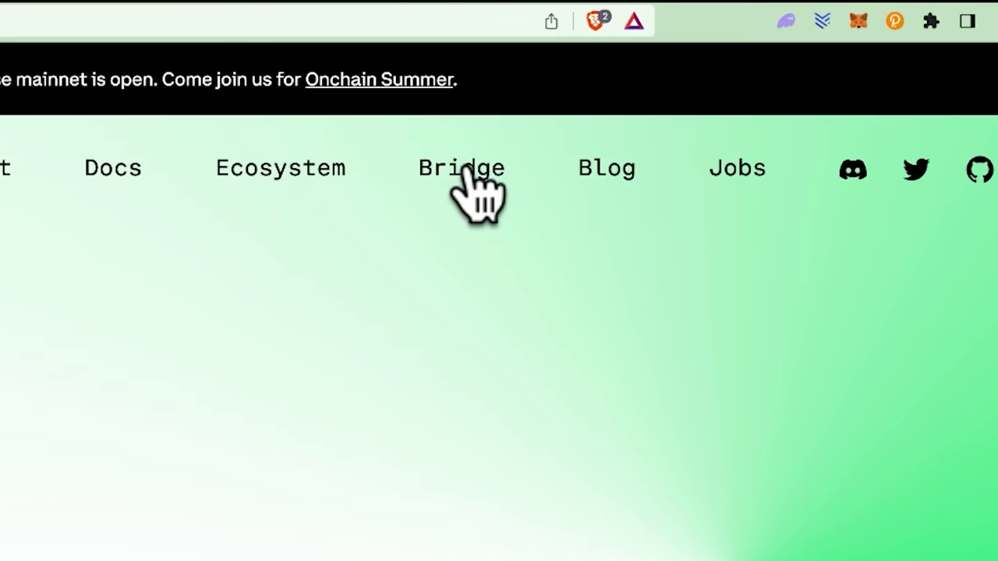
Go to the Base Bridge deposit page, check the MetaMask account, then search 'chainli' in a new tab.
{"action": "left_click", "coordinate": [637, 85]}
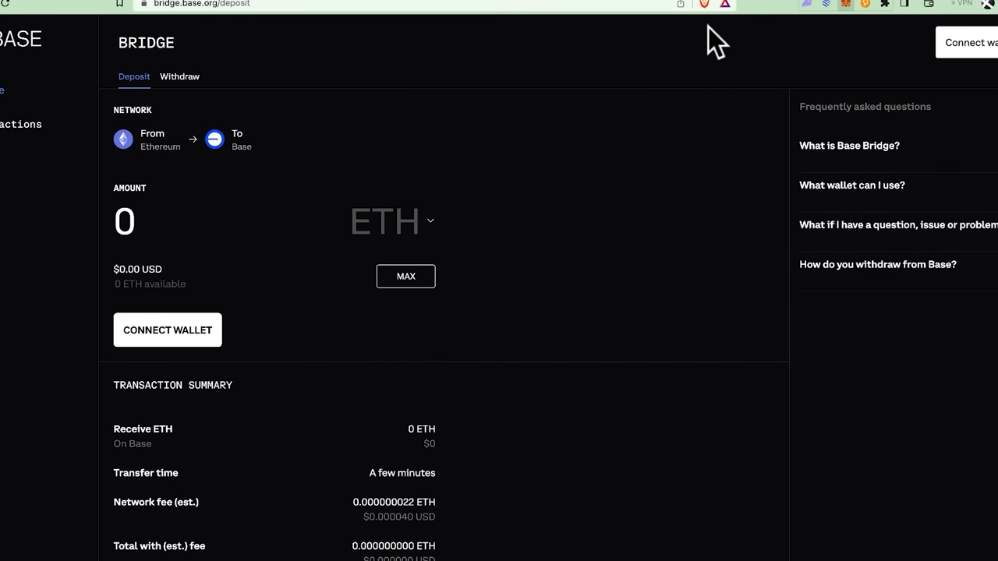
{"action": "left_click", "coordinate": [619, 83]}
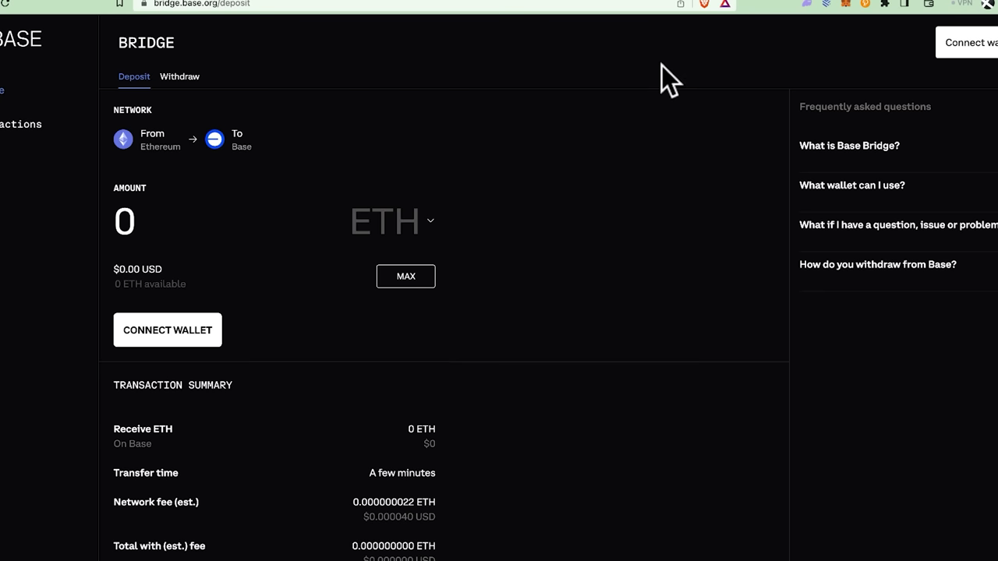
{"action": "key", "text": "super+t"}
{"action": "type", "text": "chainli"}
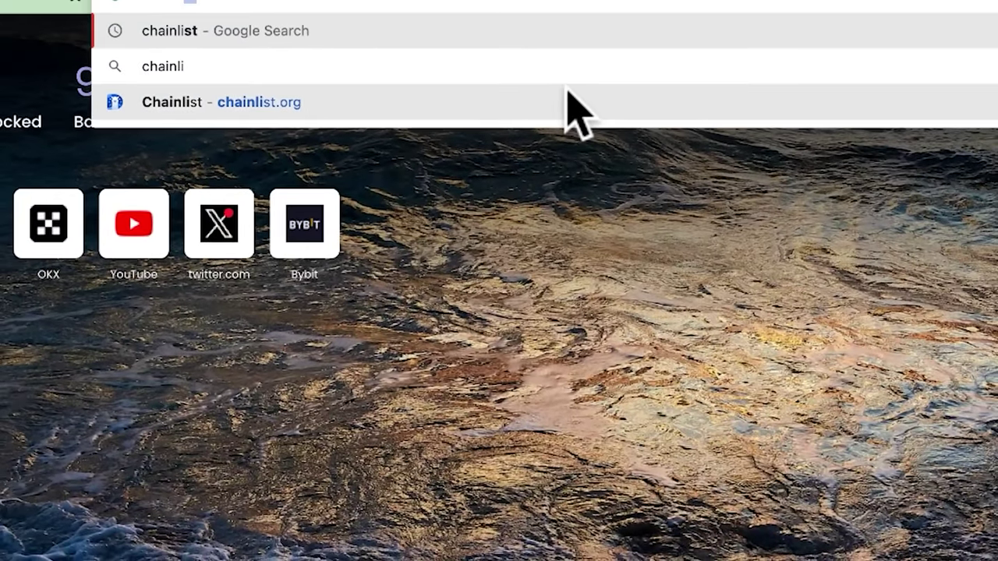
From chainlist.org, add Base (Chain ID 8453) to MetaMask and approve the switch, showing 0.2788 ETH.
{"action": "left_click", "coordinate": [549, 91]}
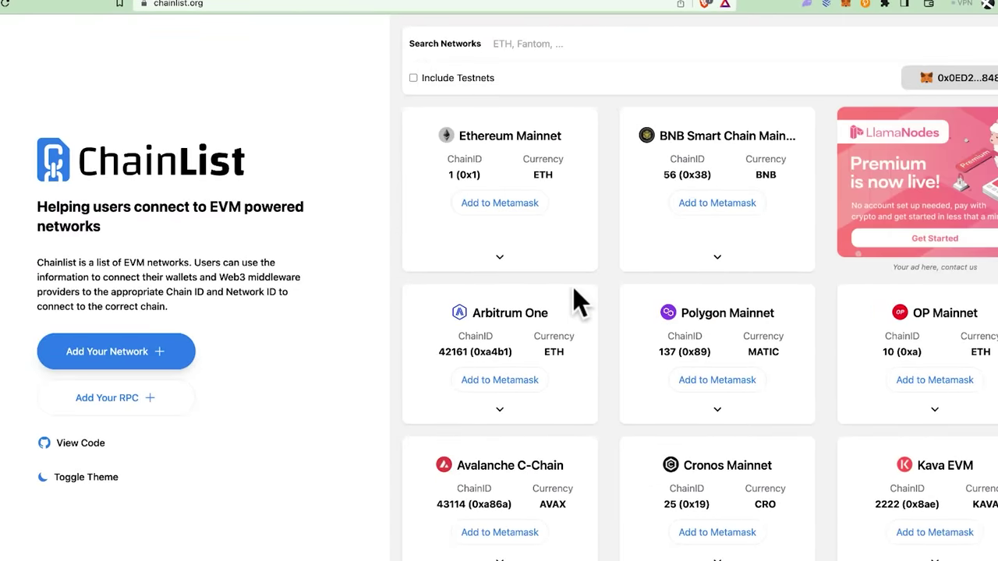
{"action": "scroll", "coordinate": [379, 375], "scroll_direction": "down", "scroll_amount": 10}
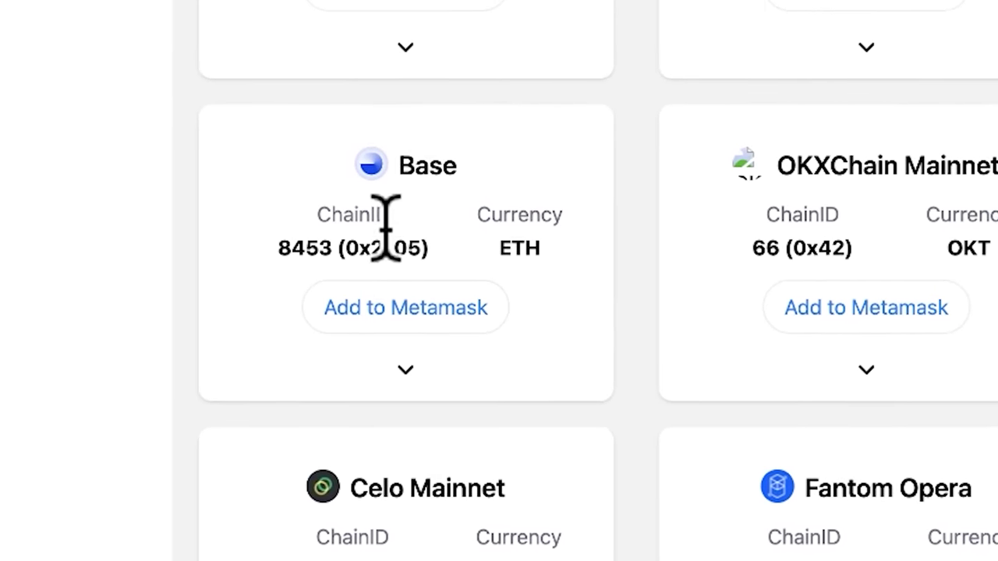
{"action": "left_click", "coordinate": [385, 308]}
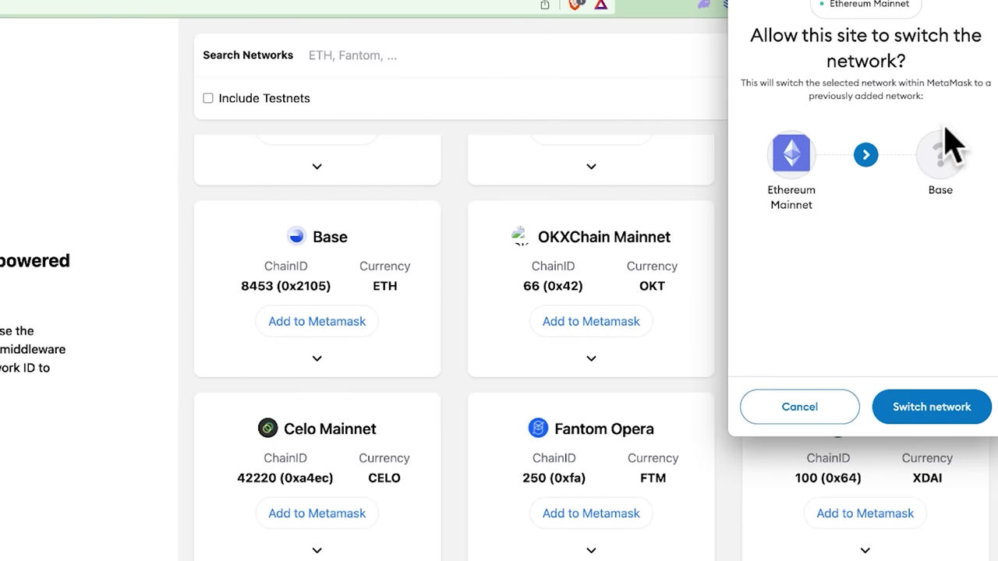
{"action": "left_click", "coordinate": [947, 409]}
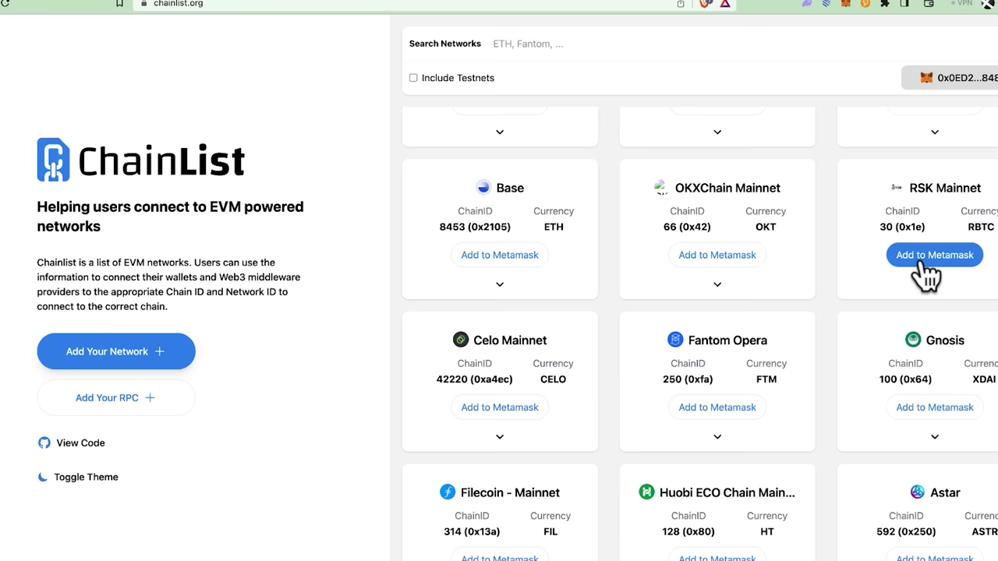
{"action": "scroll", "coordinate": [897, 199], "scroll_direction": "up", "scroll_amount": 5}
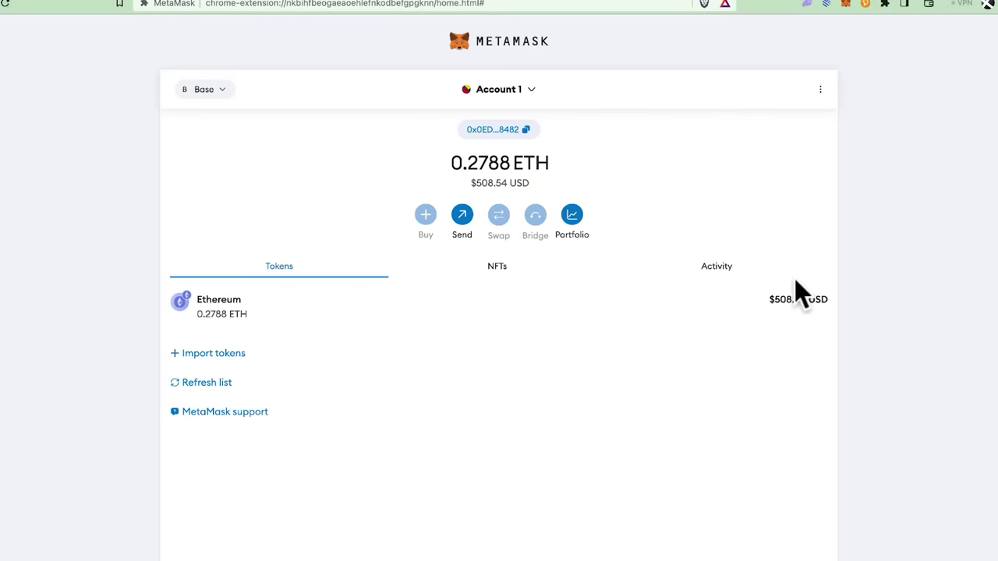
{"action": "left_click", "coordinate": [213, 88]}
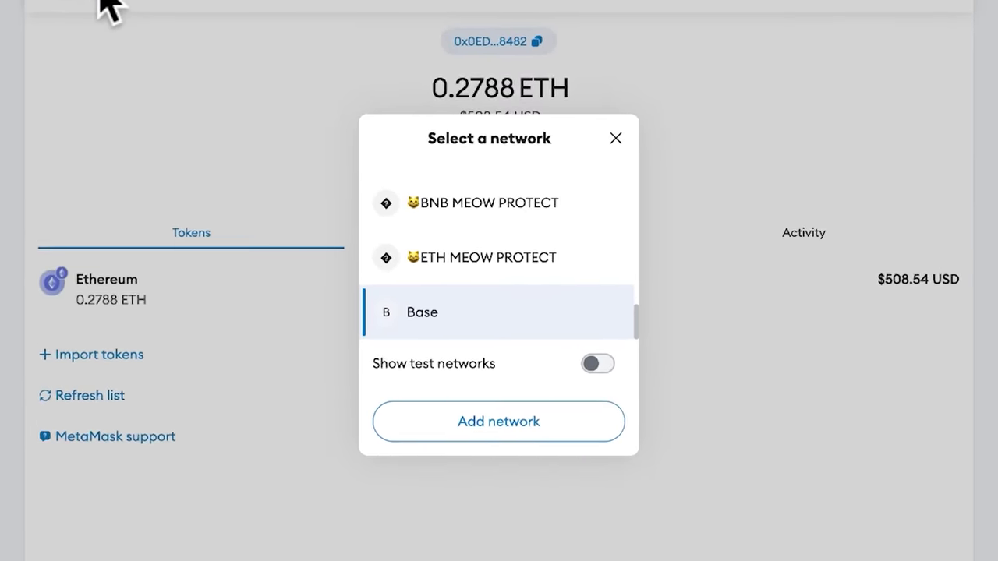
{"action": "scroll", "coordinate": [565, 297], "scroll_direction": "up", "scroll_amount": 1}
{"action": "scroll", "coordinate": [605, 261], "scroll_direction": "down", "scroll_amount": 1}
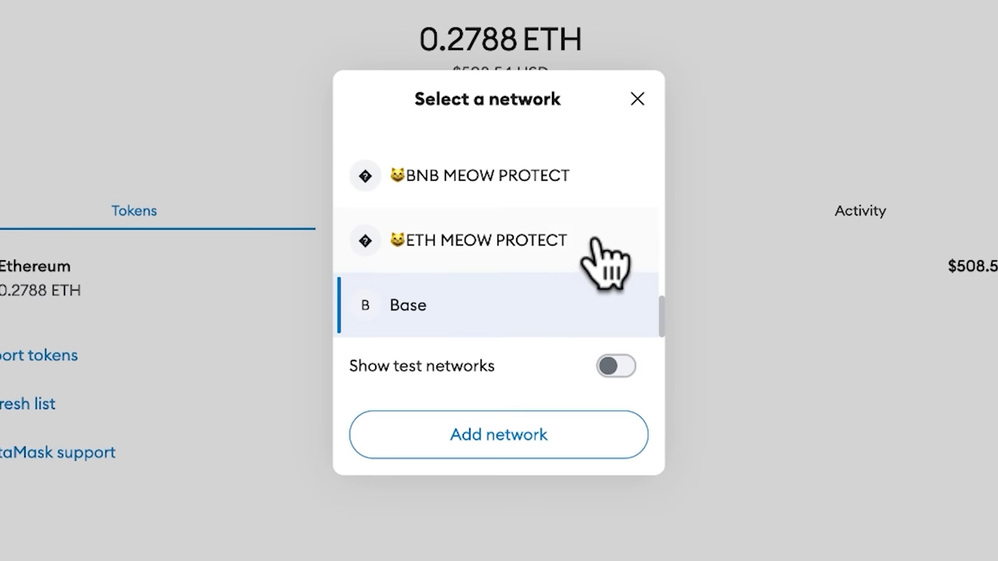
{"action": "scroll", "coordinate": [507, 224], "scroll_direction": "up", "scroll_amount": 3}
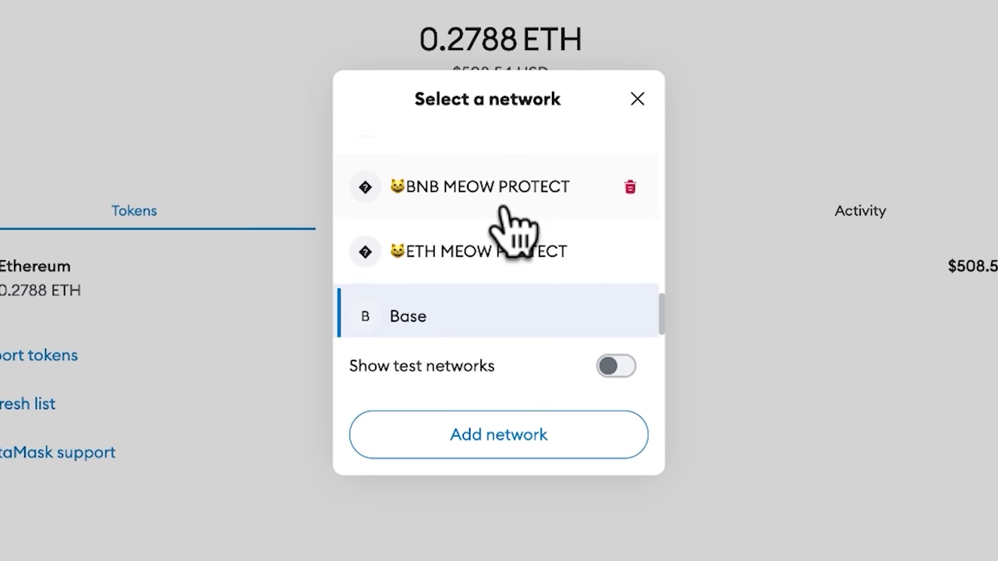
{"action": "left_click", "coordinate": [456, 184]}
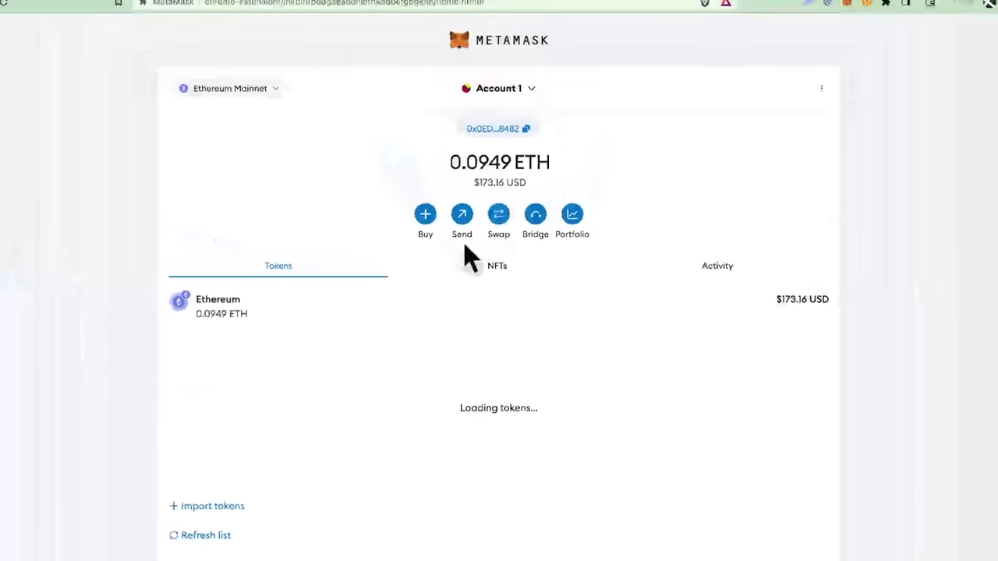
{"action": "left_click", "coordinate": [243, 91]}
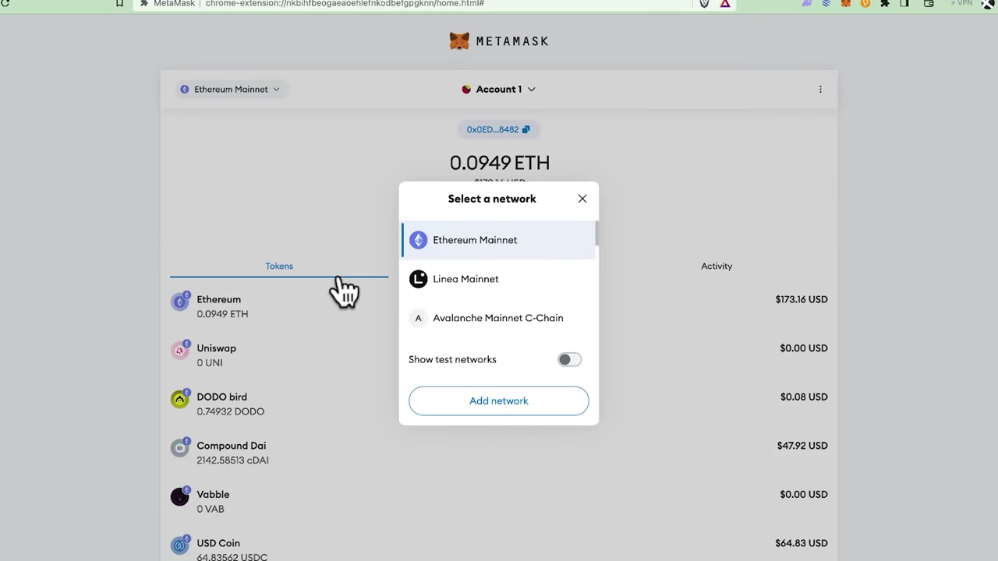
{"action": "scroll", "coordinate": [460, 353], "scroll_direction": "down", "scroll_amount": 5}
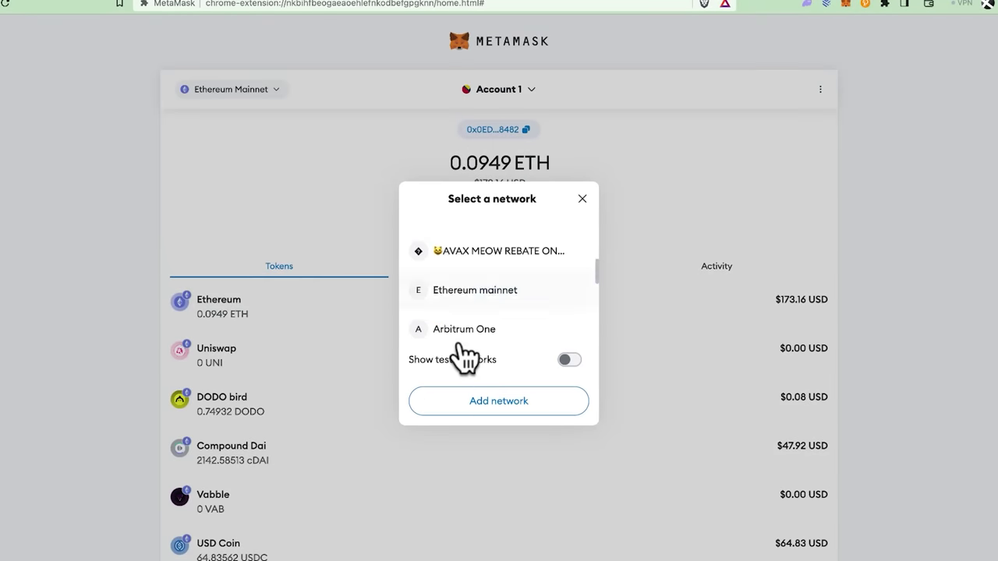
{"action": "left_click", "coordinate": [467, 346]}
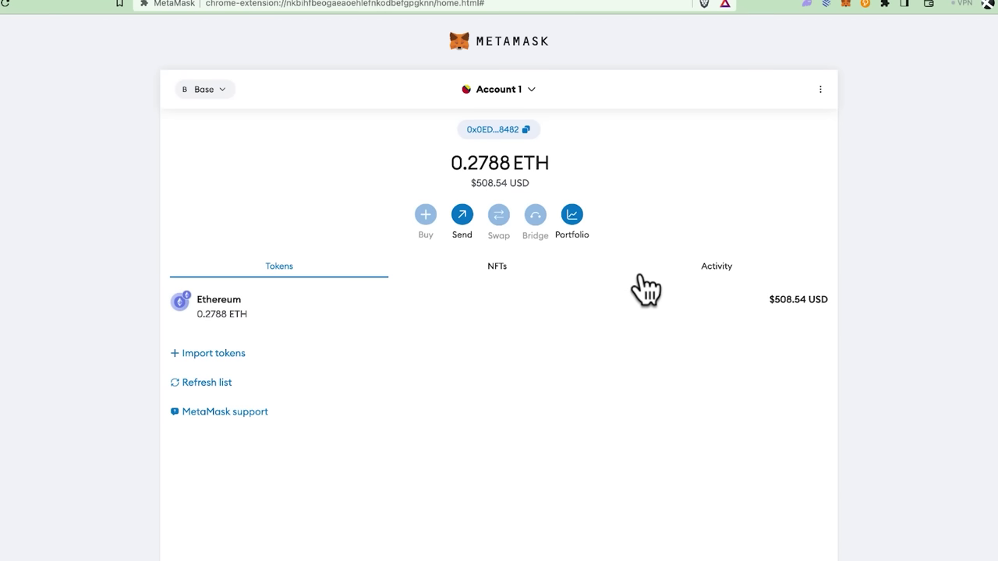
Connect MetaMask to Base Bridge and submit a 0.02 ETH deposit from Ethereum to Base.
{"action": "left_click", "coordinate": [602, 1]}
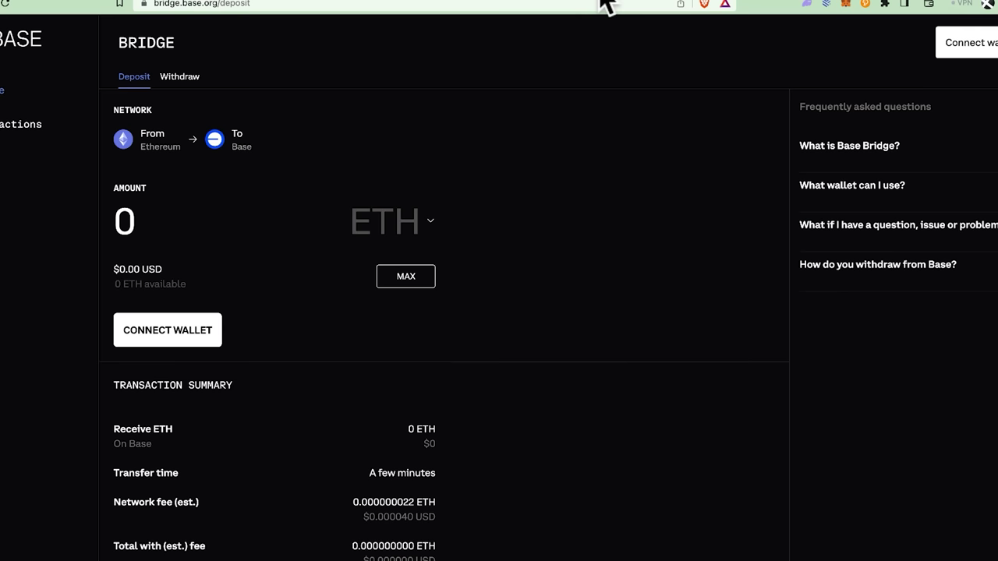
{"action": "left_click", "coordinate": [967, 44]}
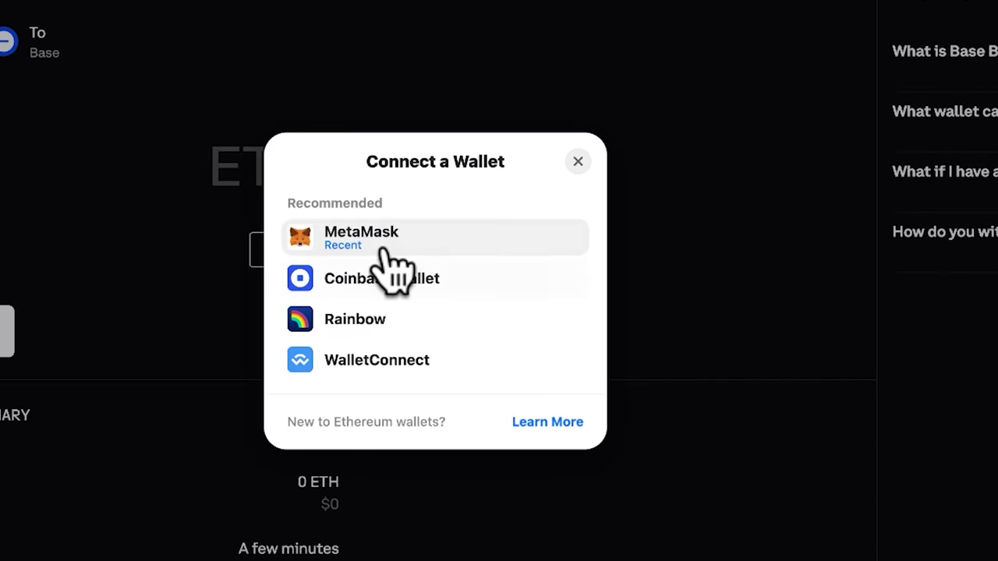
{"action": "left_click", "coordinate": [409, 243]}
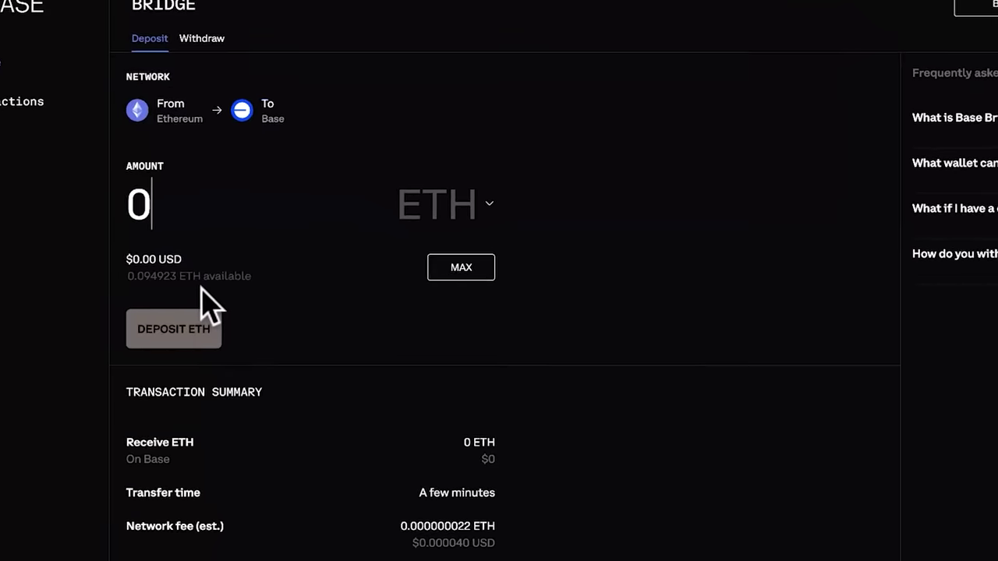
{"action": "type", "text": ".02"}
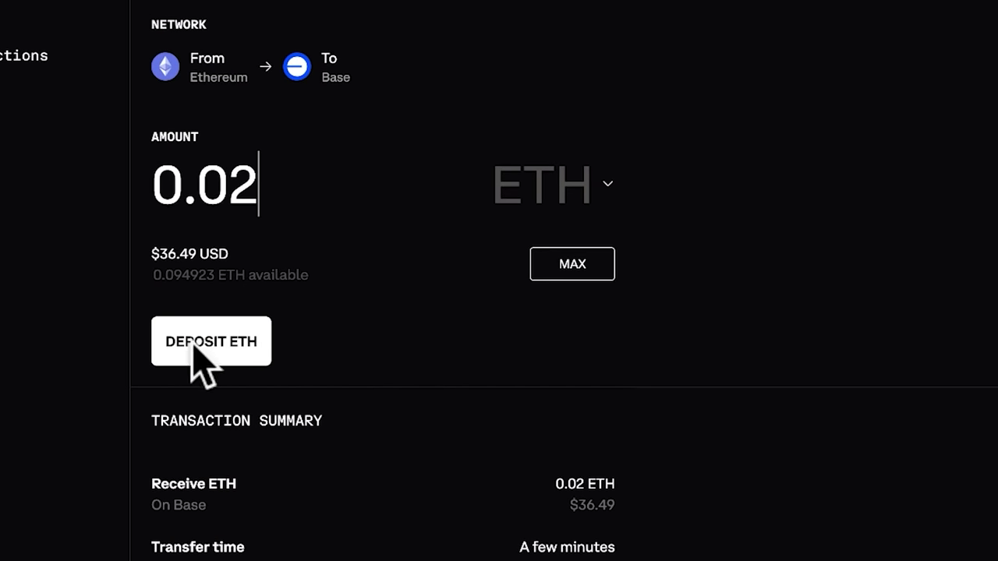
{"action": "left_click", "coordinate": [195, 349]}
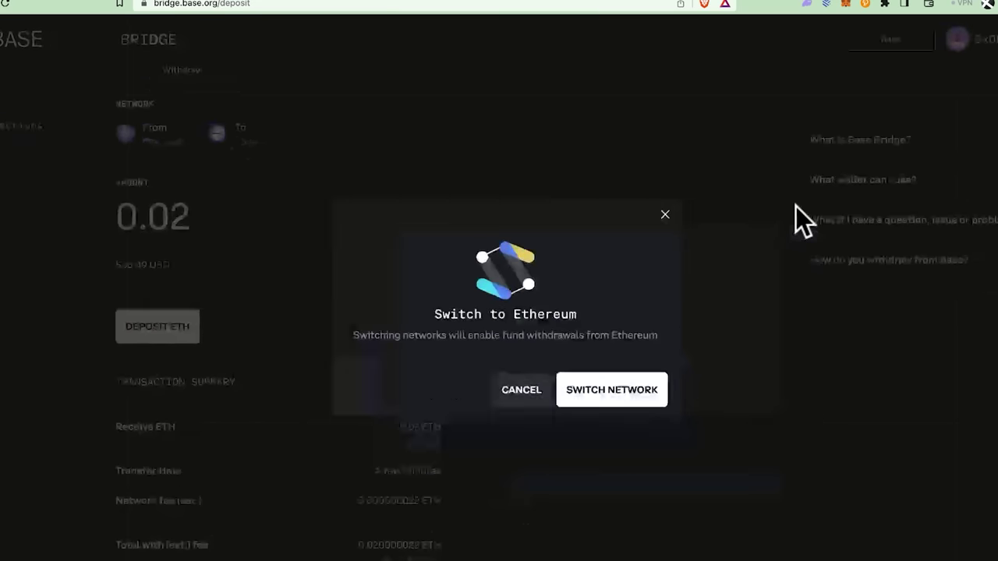
Approve MetaMask's switch to Ethereum Mainnet so the bridge shows Ethereum connected.
{"action": "left_click", "coordinate": [600, 407]}
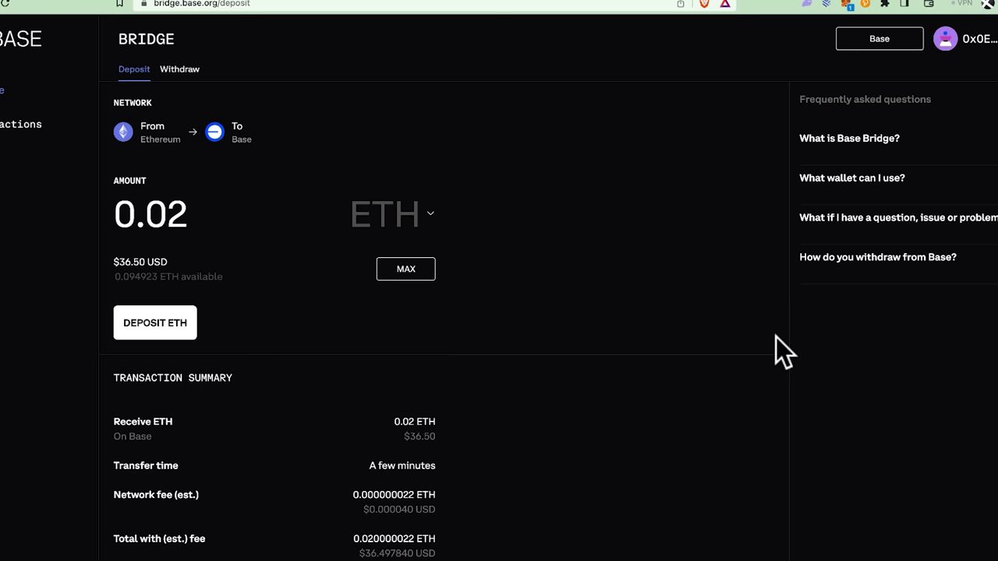
{"action": "left_click", "coordinate": [846, 7]}
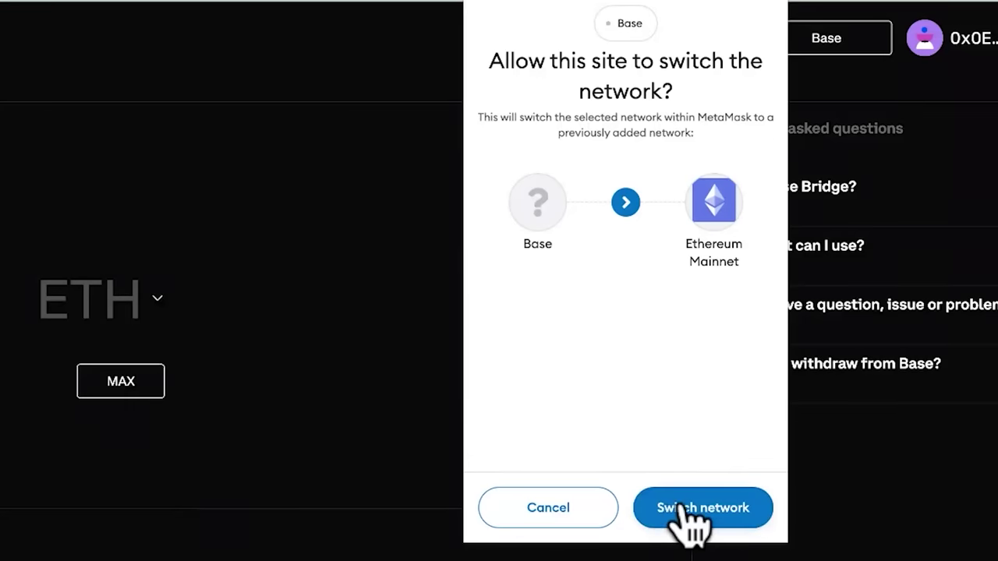
{"action": "left_click", "coordinate": [680, 510]}
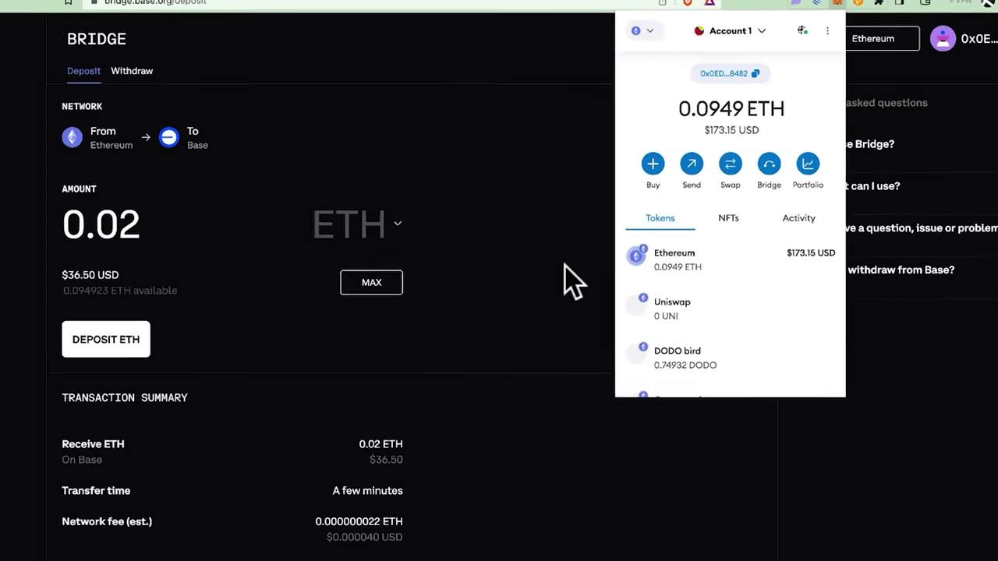
{"action": "left_click", "coordinate": [443, 154]}
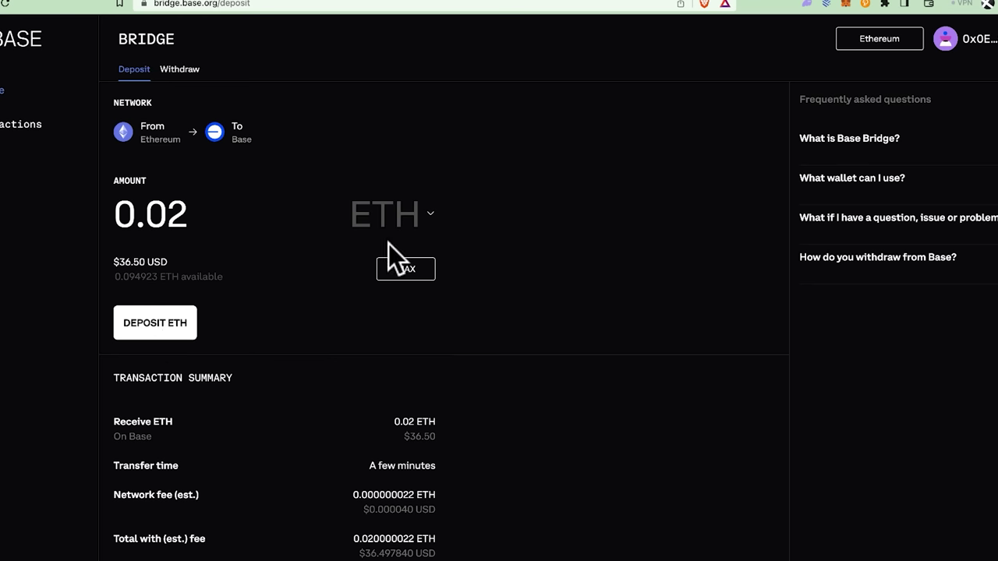
Switch the MetaMask network back to Base.
{"action": "left_click", "coordinate": [847, 6]}
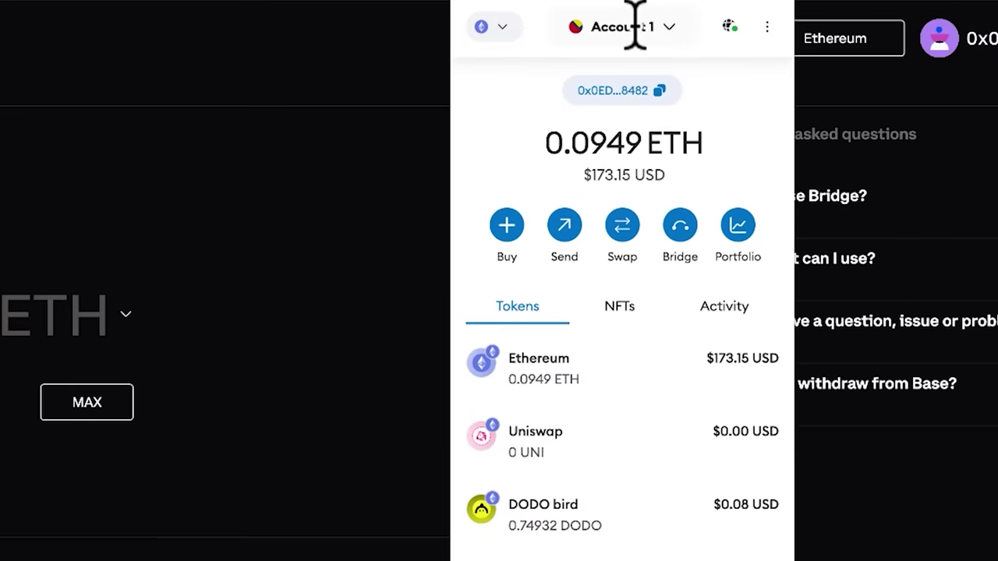
{"action": "left_click", "coordinate": [493, 27]}
{"action": "scroll", "coordinate": [594, 312], "scroll_direction": "down", "scroll_amount": 5}
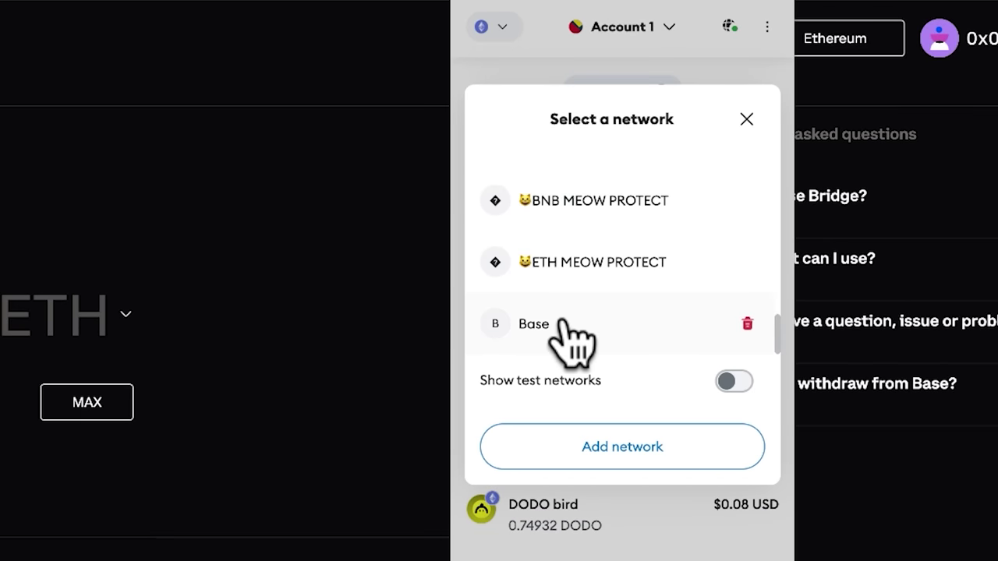
{"action": "left_click", "coordinate": [581, 323]}
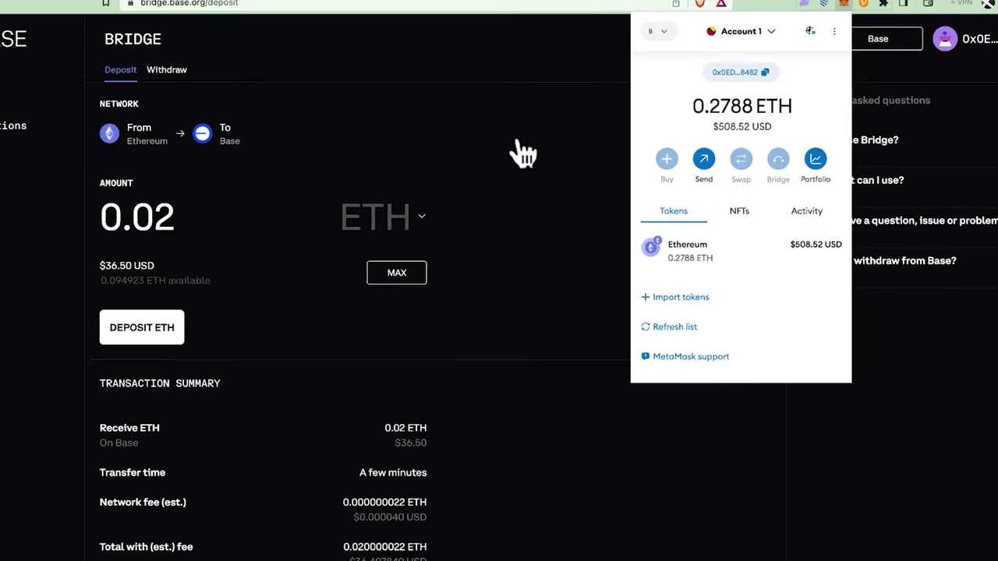
{"action": "left_click", "coordinate": [517, 152]}
Enter a 0.2 ETH withdrawal from Base to Ethereum on the Withdraw tab.
{"action": "left_click", "coordinate": [181, 70]}
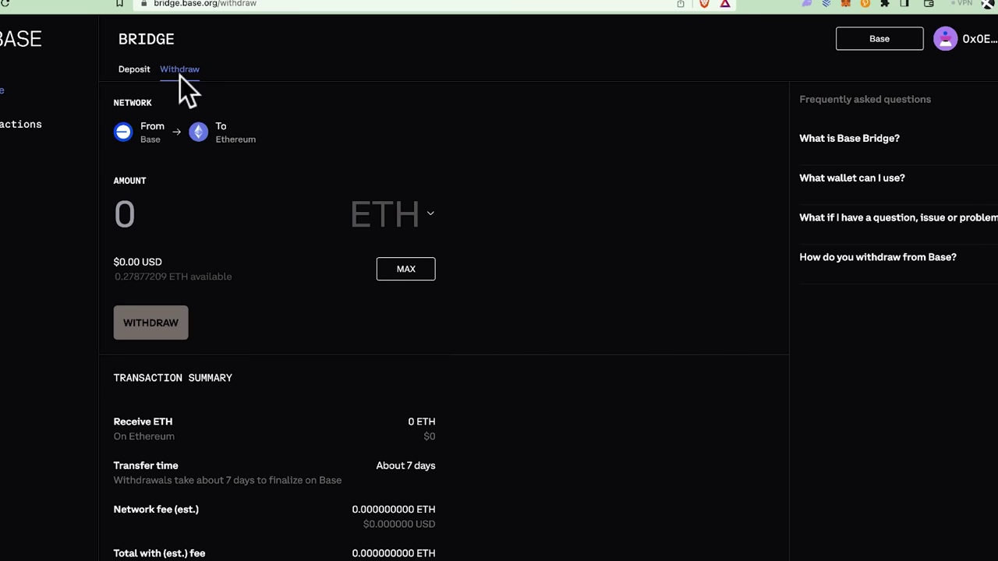
{"action": "left_click", "coordinate": [156, 230]}
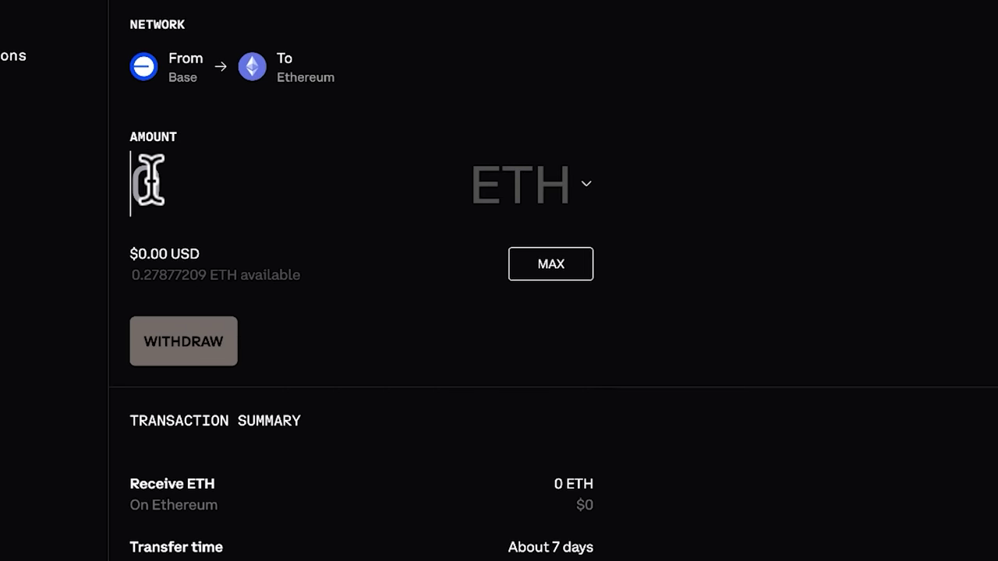
{"action": "type", "text": "0.2"}
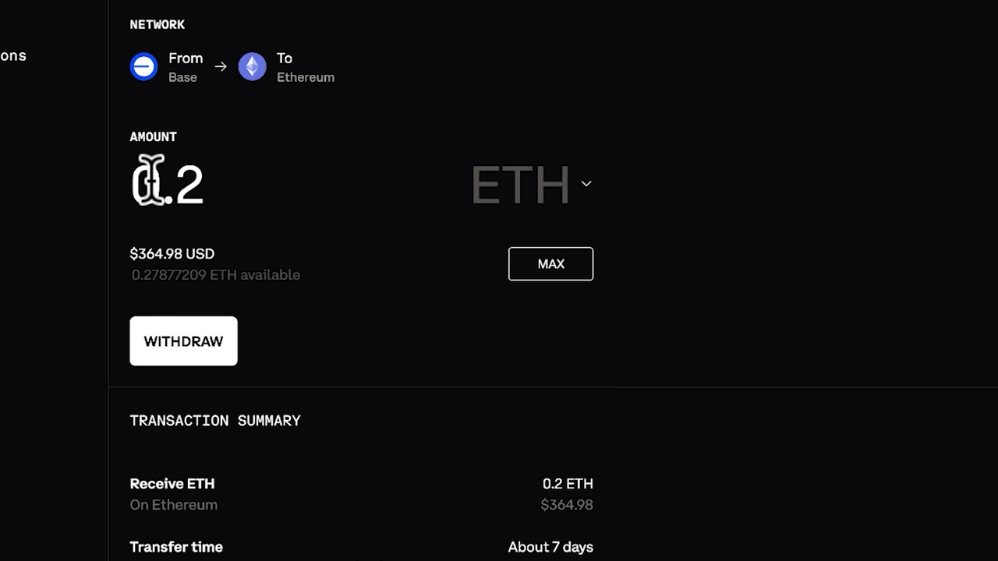